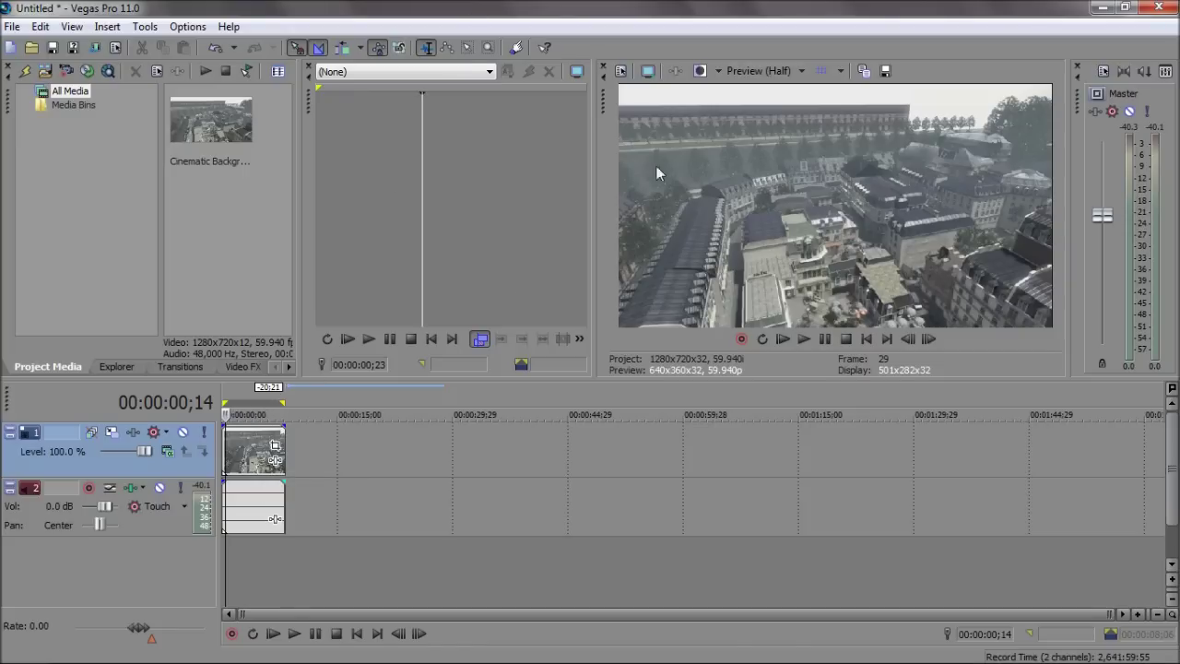
Add the Sony TV Simulator effect to the city clip's Event FX chain.
left_click(274, 458)
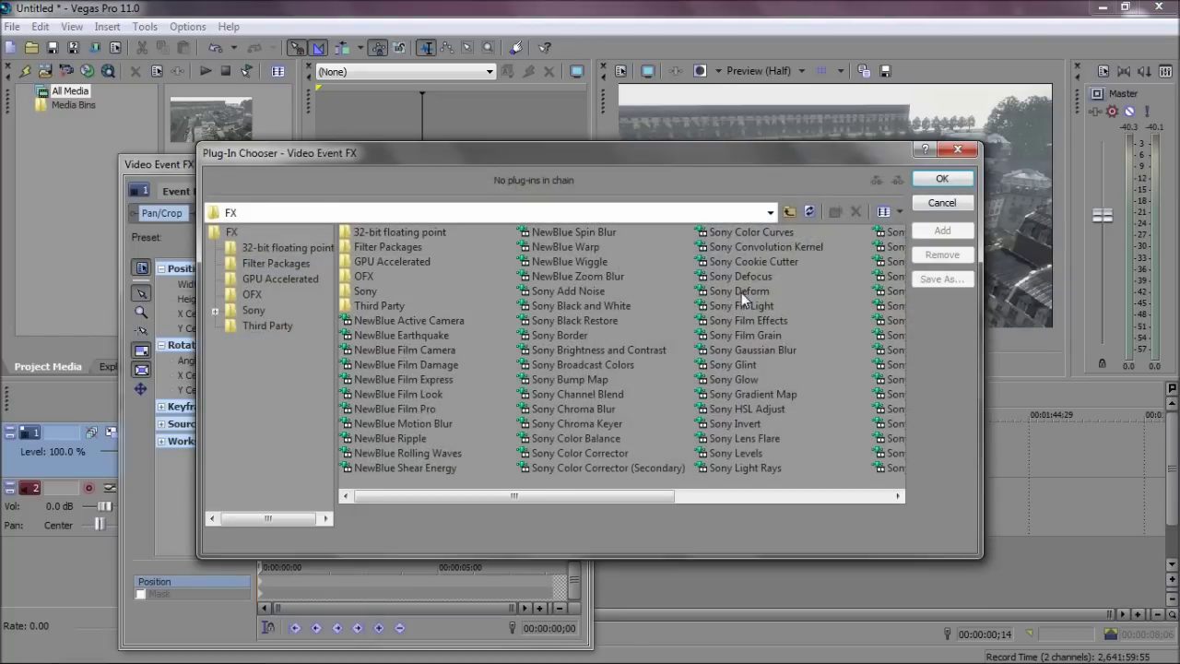
left_click_drag(653, 498, 868, 498)
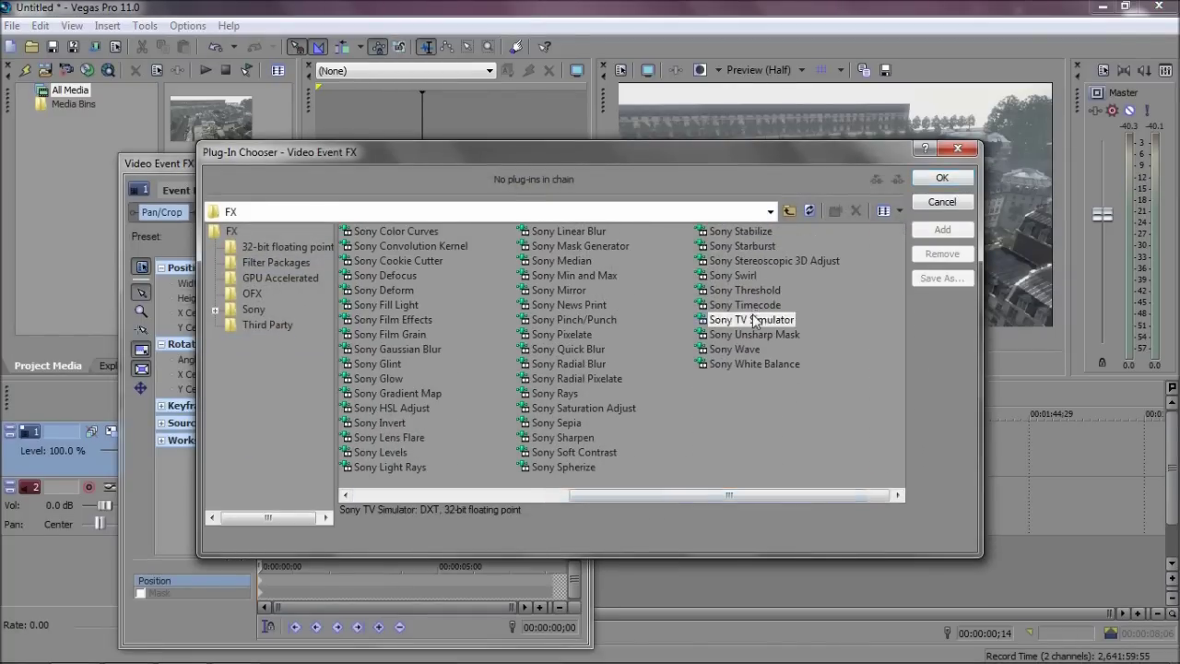
left_click(754, 319)
left_click(943, 228)
left_click(942, 177)
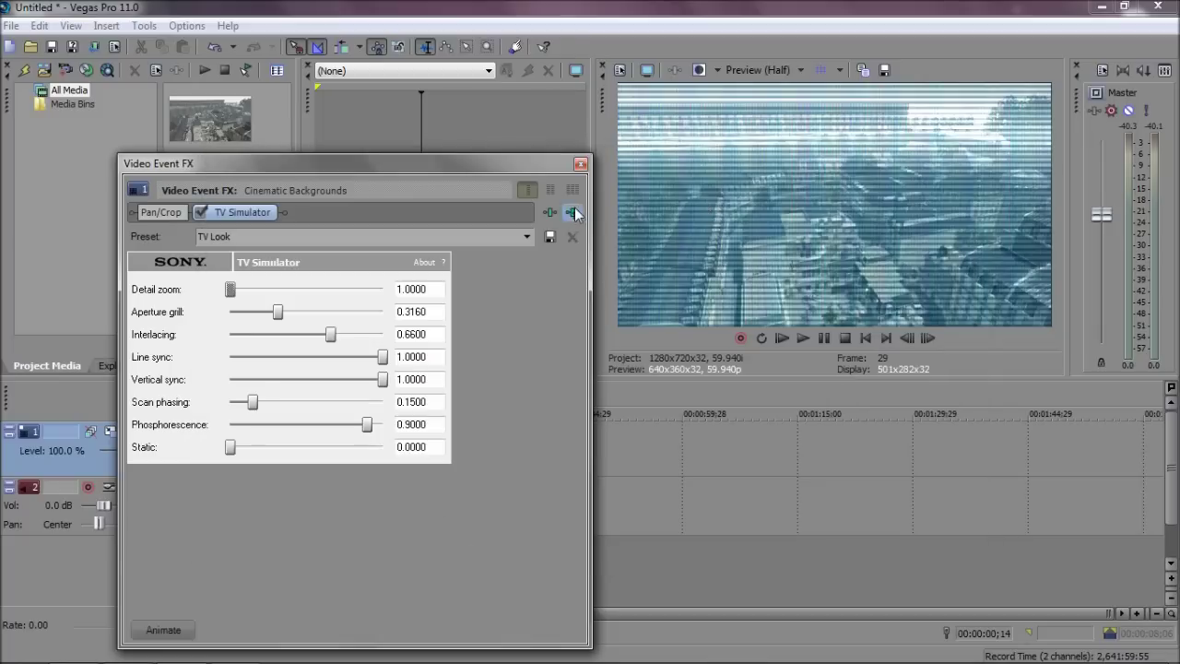
Reposition the TV Simulator settings window and play the clip to preview the scanlines.
left_click_drag(494, 164, 497, 113)
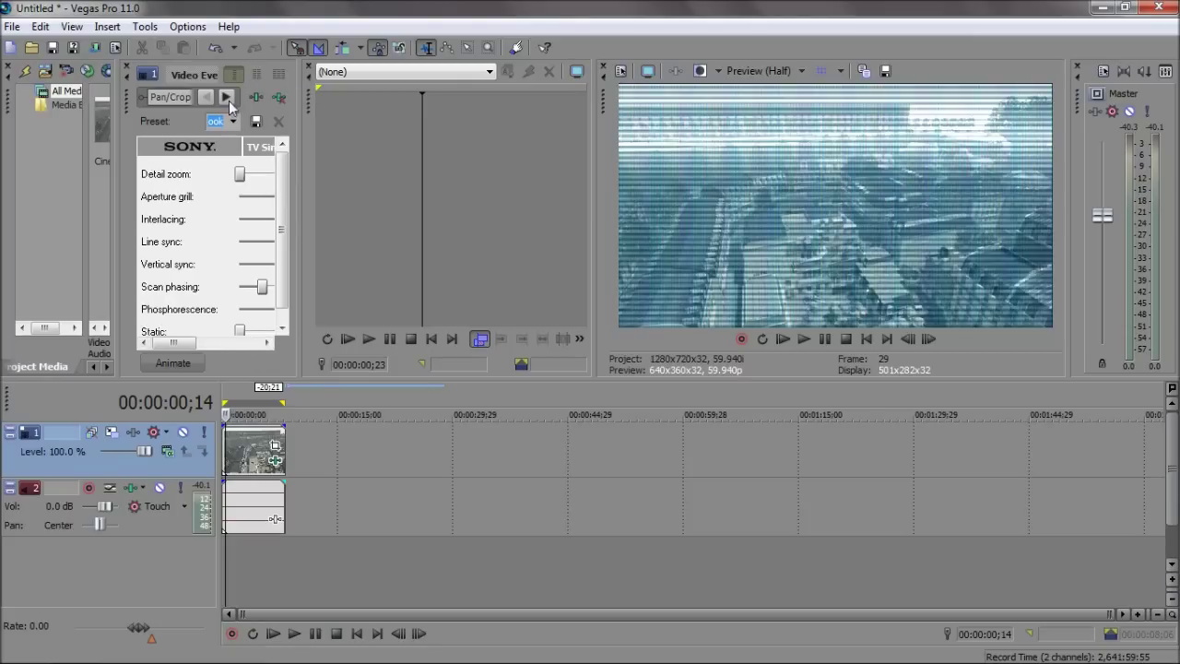
left_click_drag(180, 75, 269, 126)
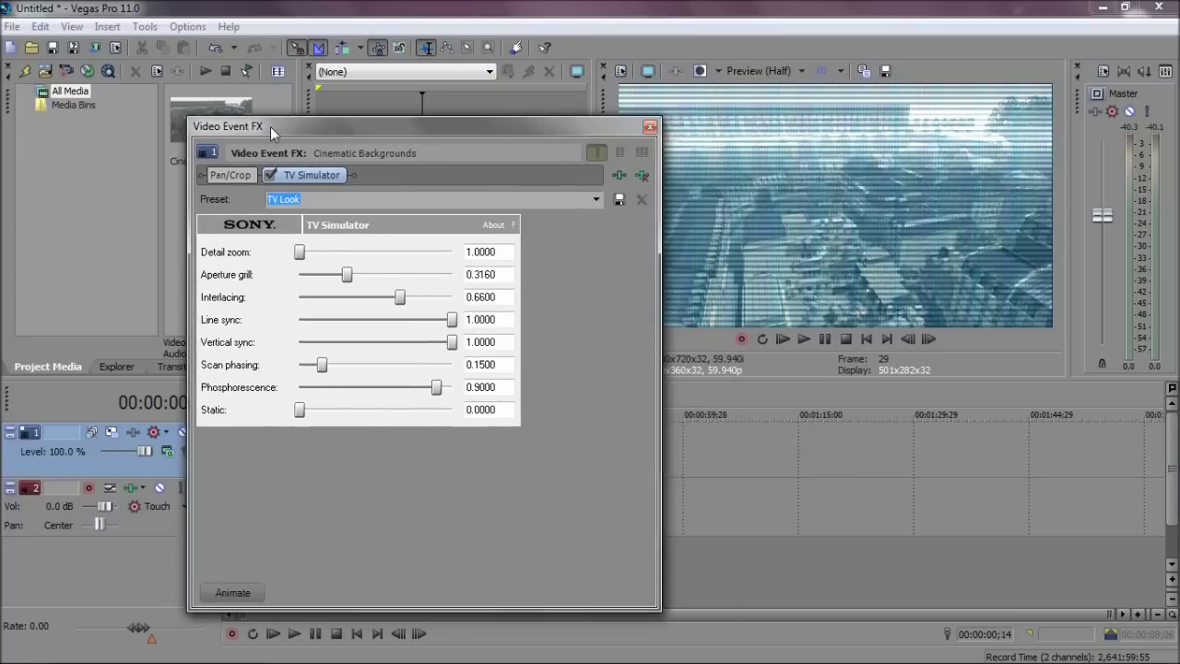
left_click_drag(400, 125, 353, 125)
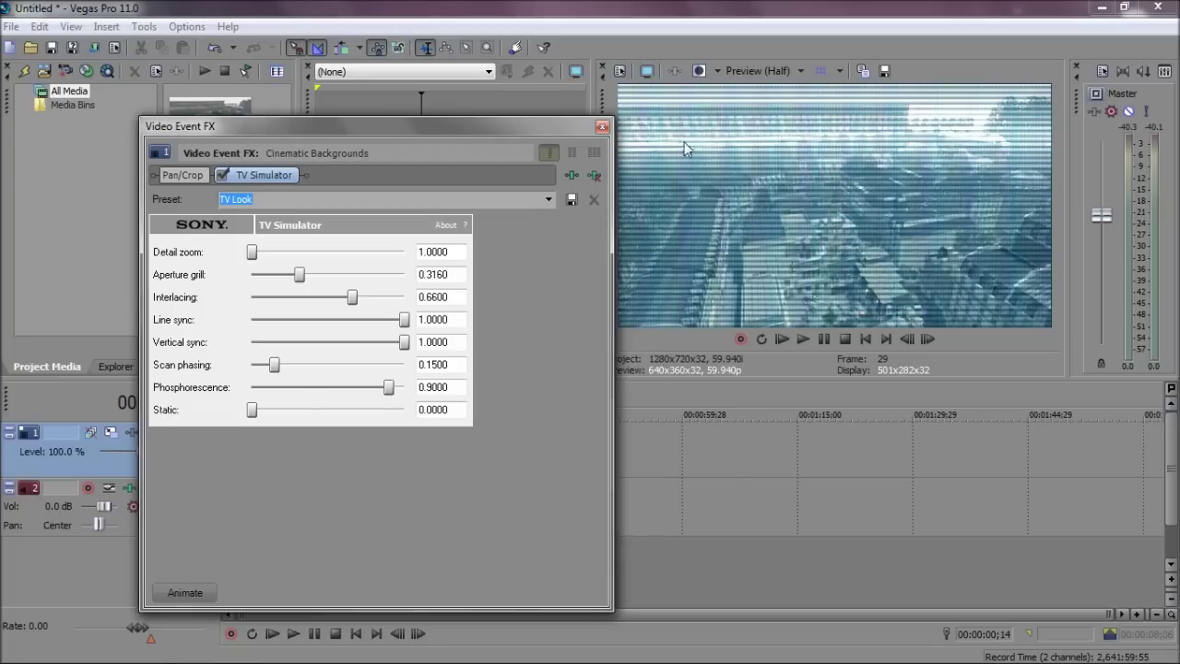
left_click(810, 336)
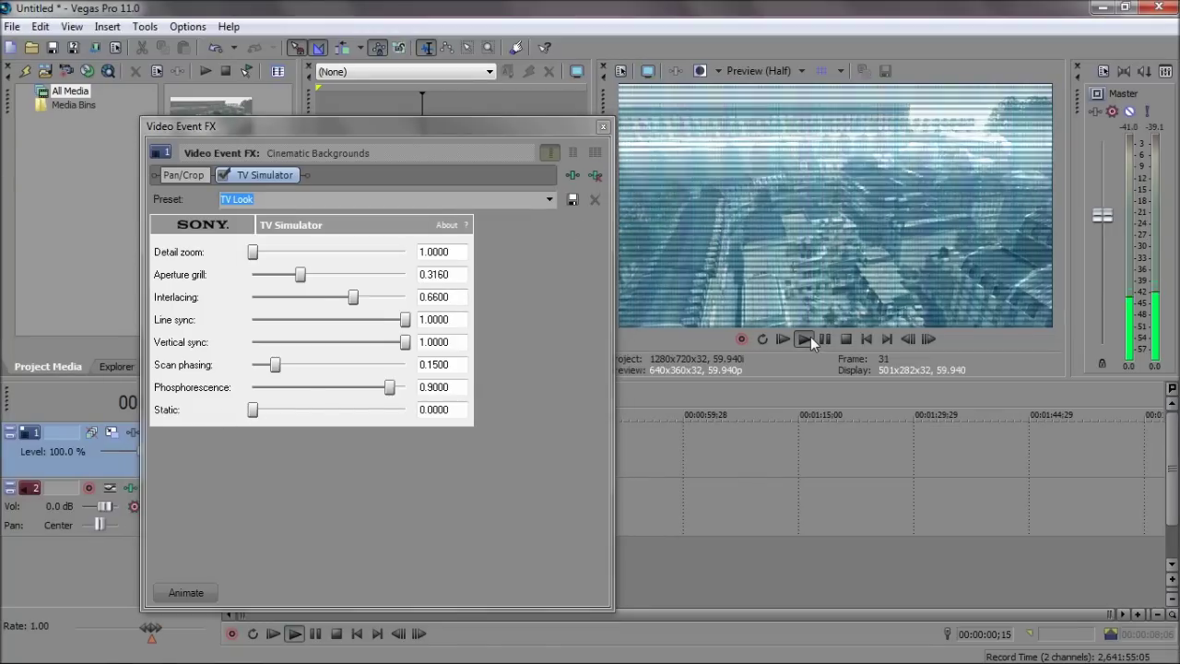
Rewind playback and set the TV Simulator Aperture grill to 0.158.
left_click(868, 339)
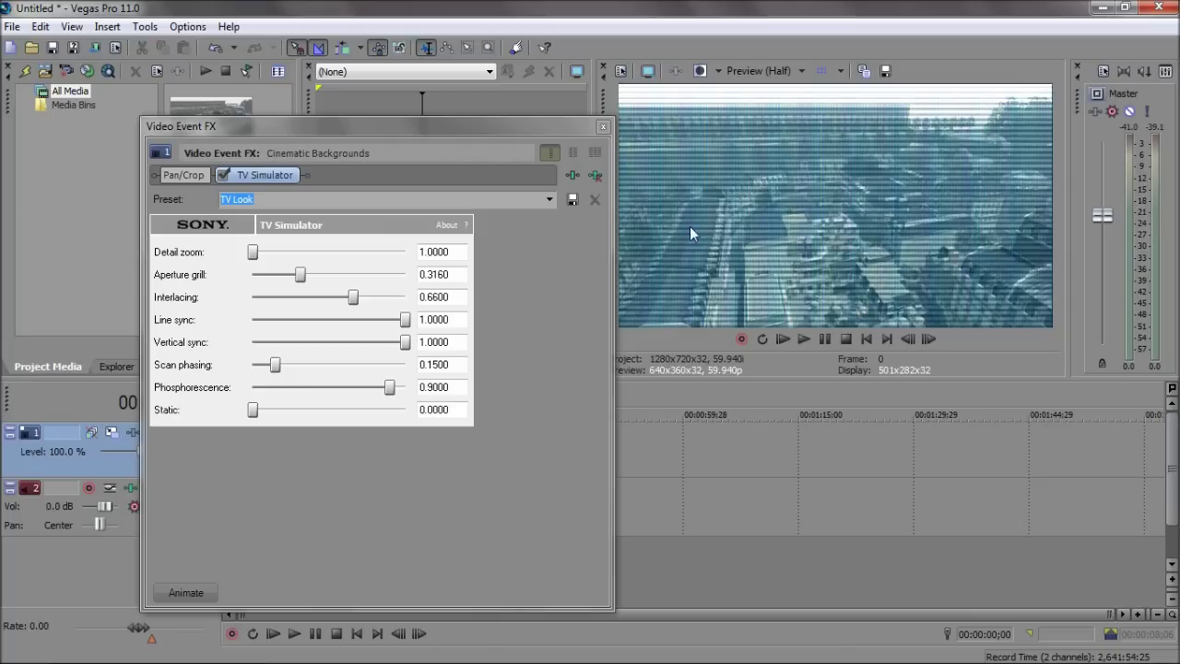
left_click(245, 255)
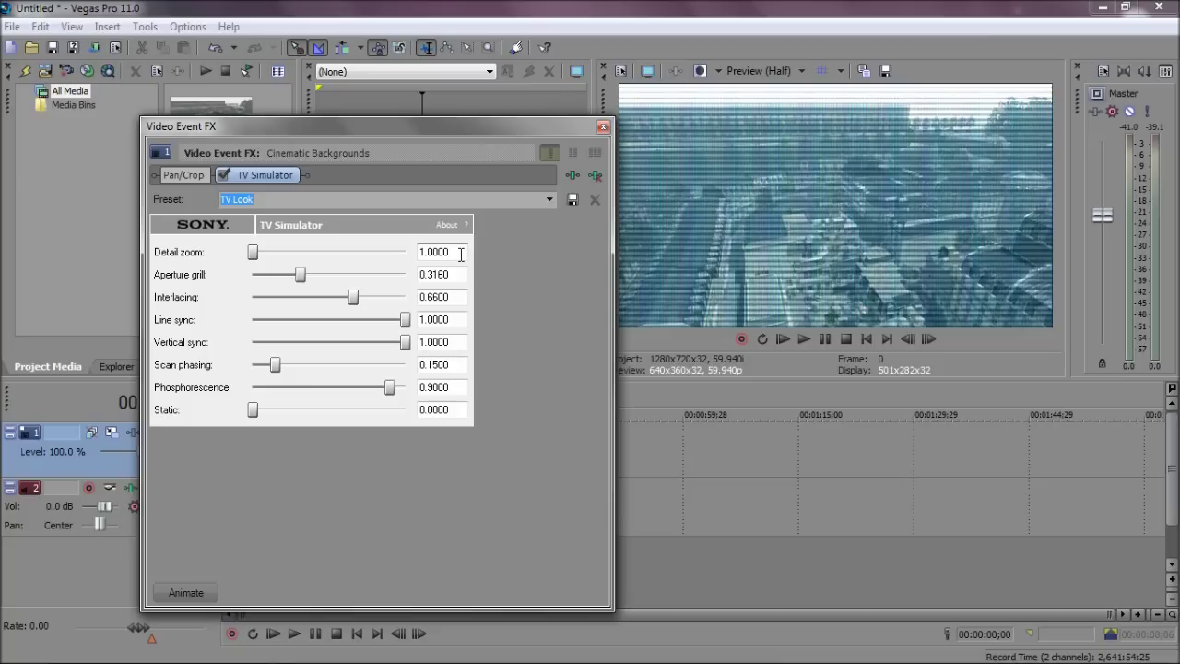
left_click_drag(254, 258, 241, 263)
key("Tab")
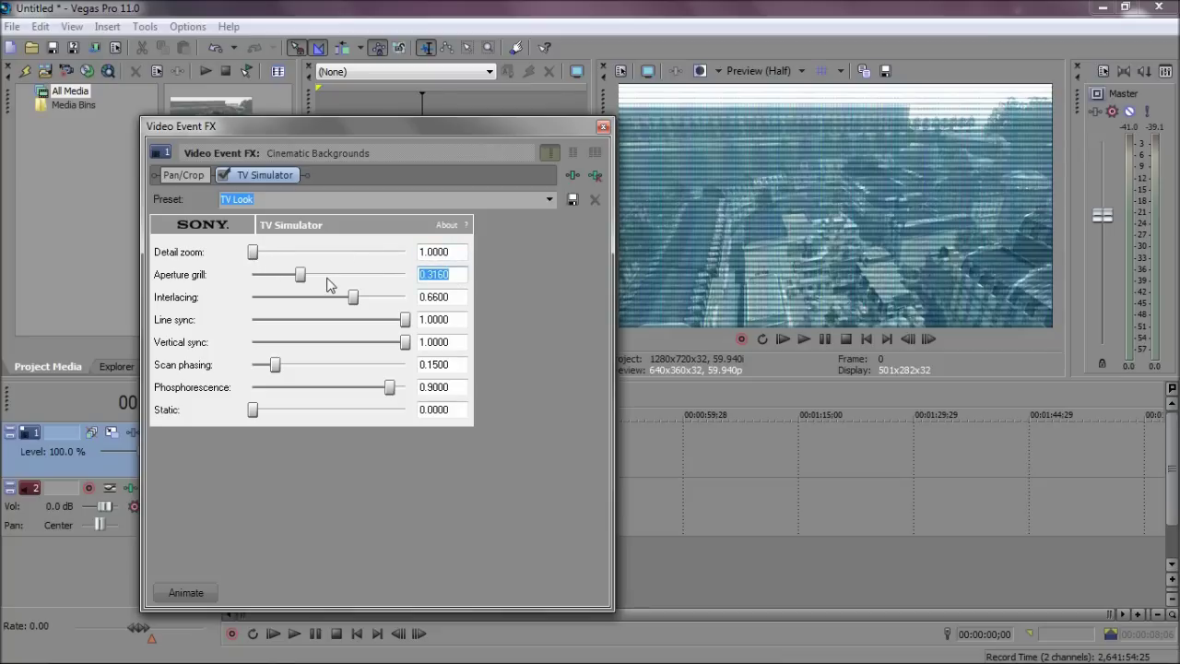
type("0.15")
type("8")
key("Return")
key("Return")
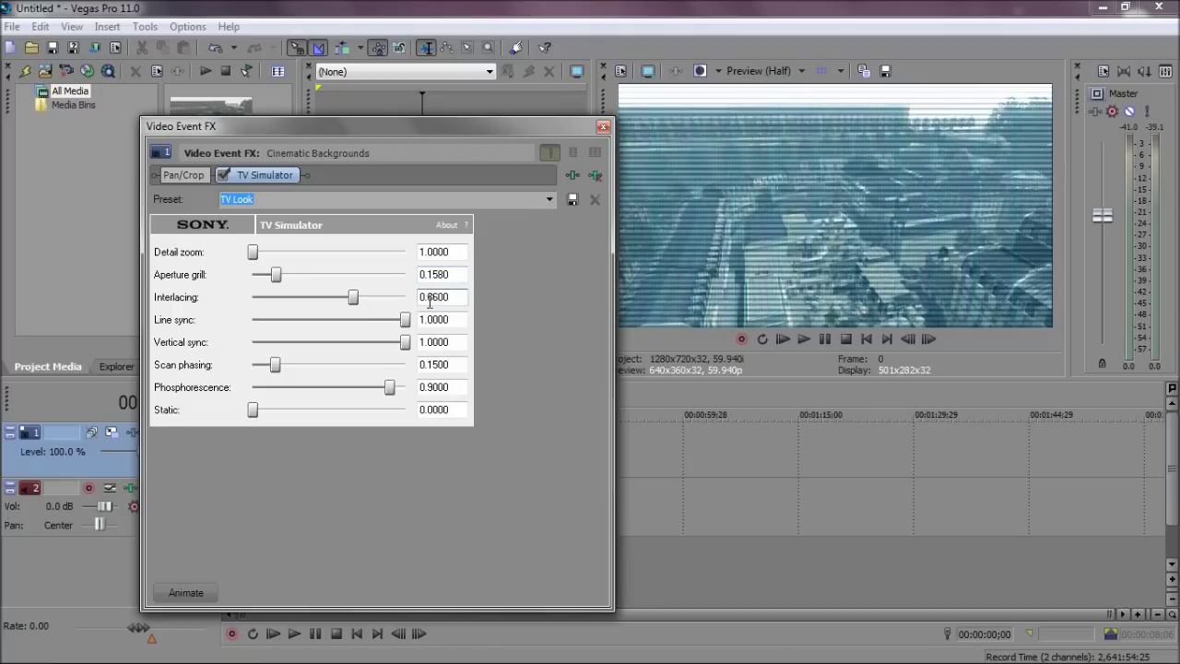
Set the TV Simulator Interlacing to 0.2600.
left_click(456, 296)
type("0")
type(".2600")
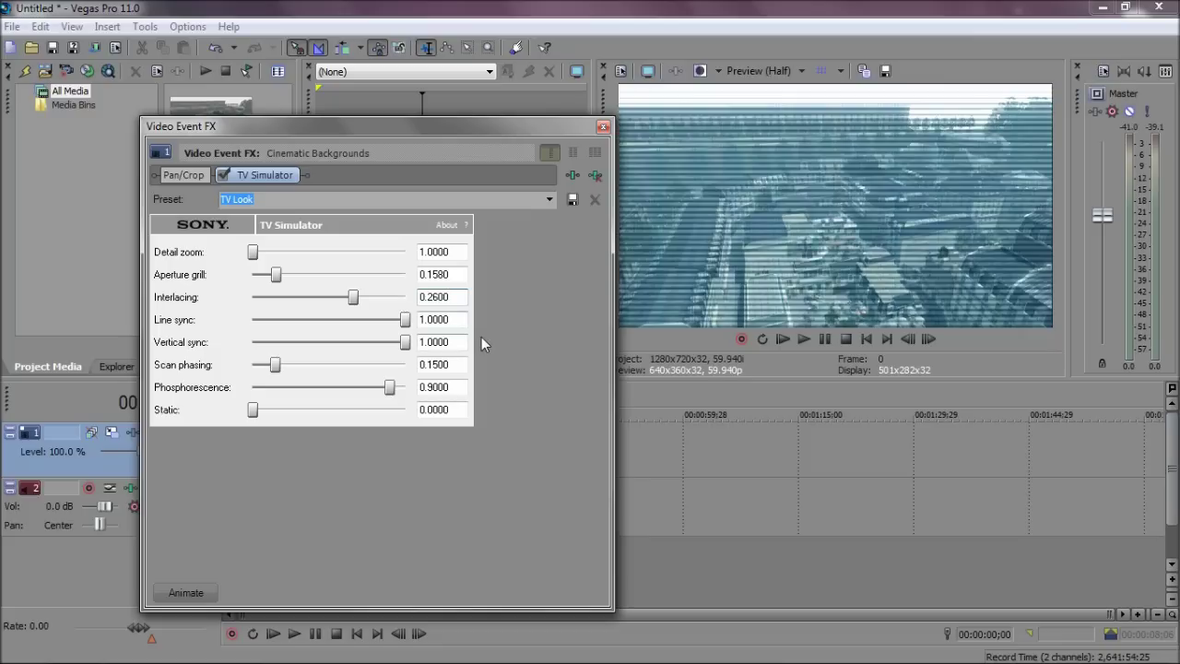
left_click(450, 320)
left_click(450, 342)
key("Return")
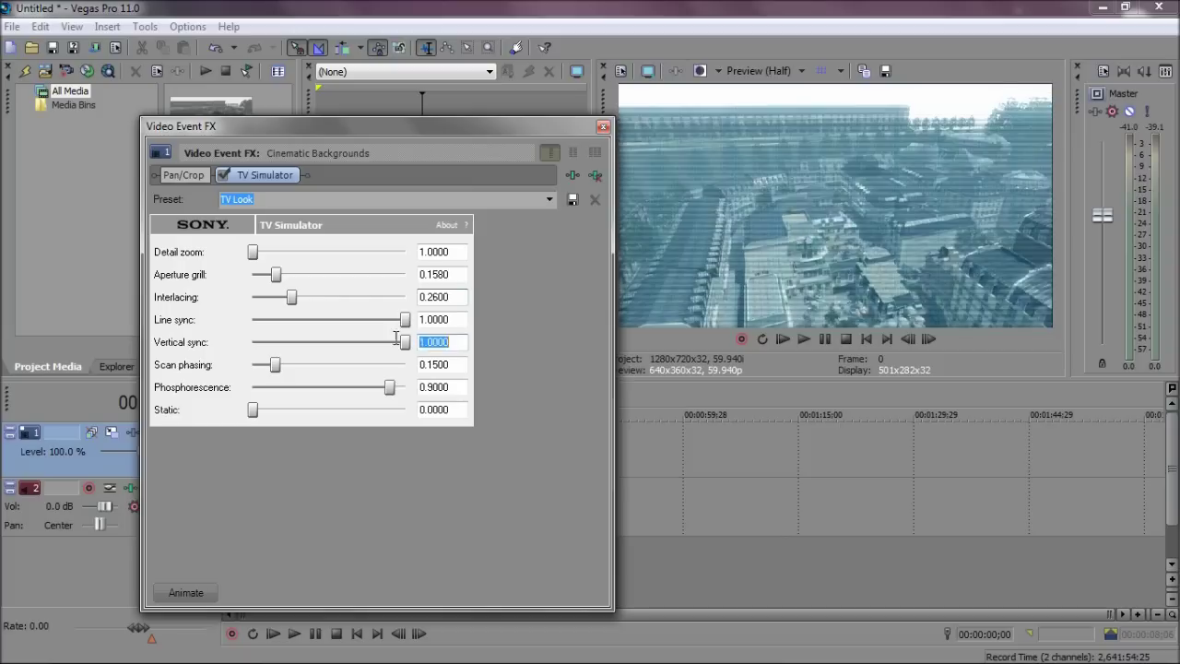
Set the TV Simulator Scan phasing to 0.
left_click(396, 337)
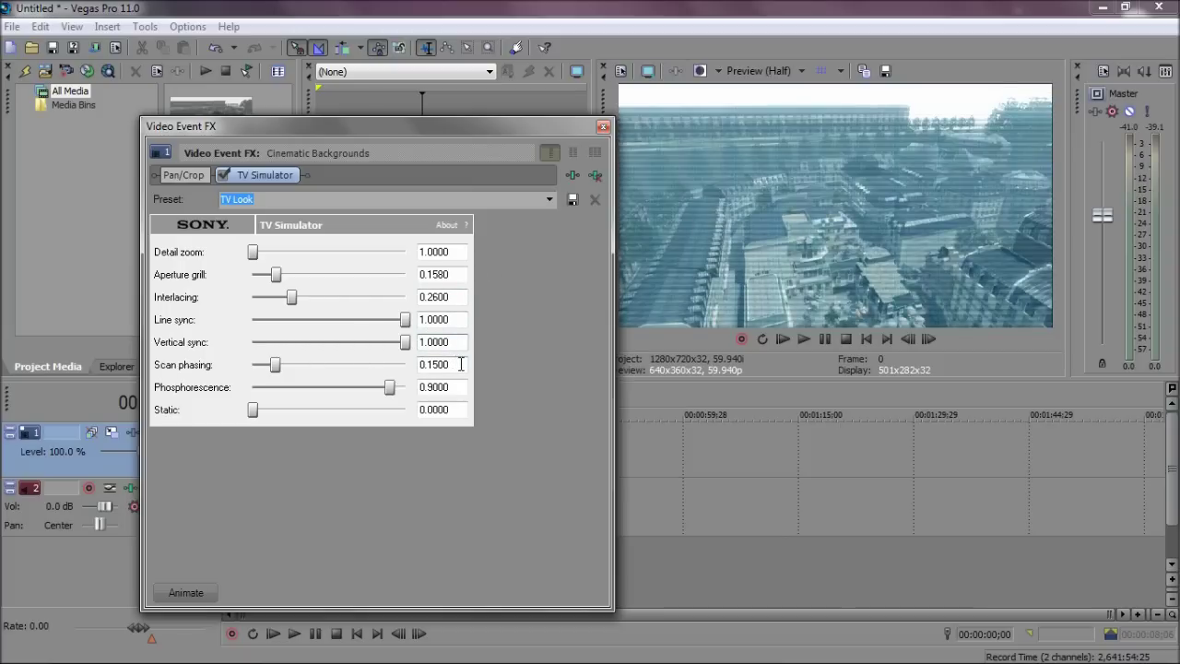
left_click(453, 364)
type("0")
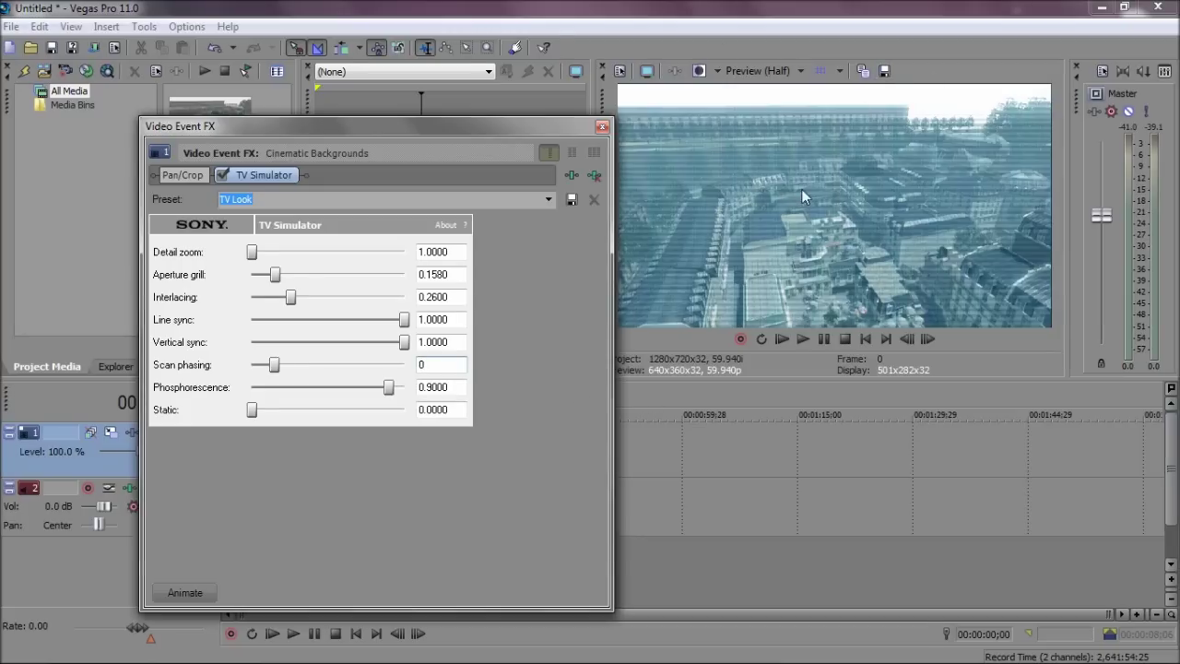
left_click(450, 388)
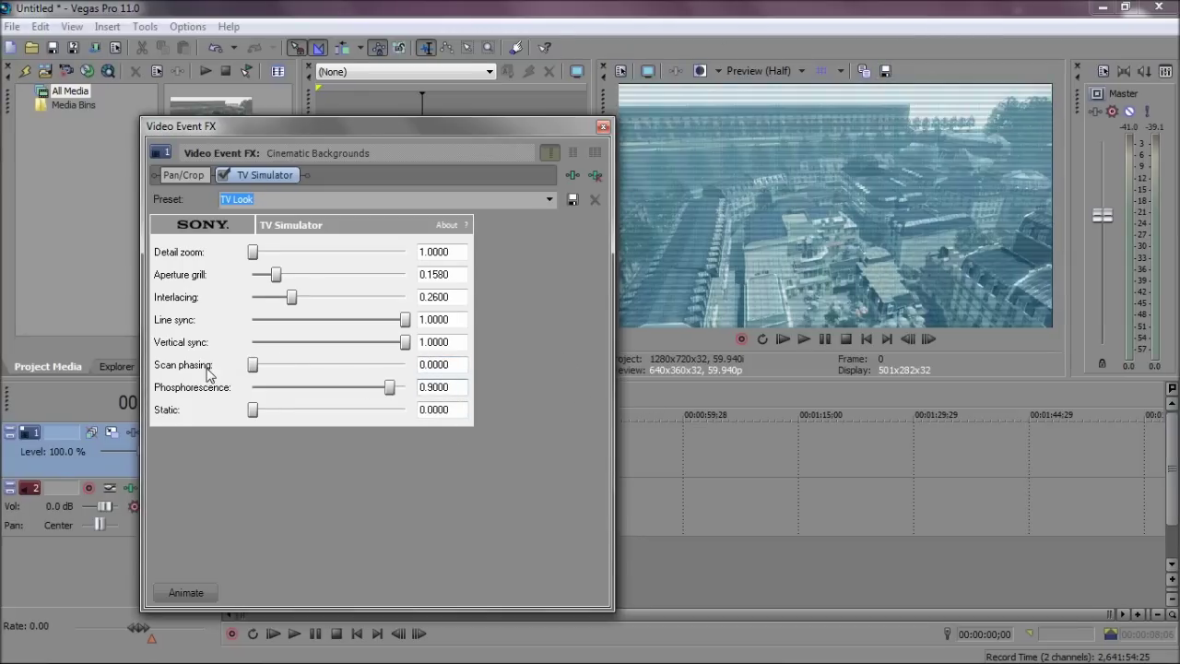
Set Phosphorescence to 0.36 and Static to 0.1000.
left_click(461, 387)
type("0")
left_click(432, 409)
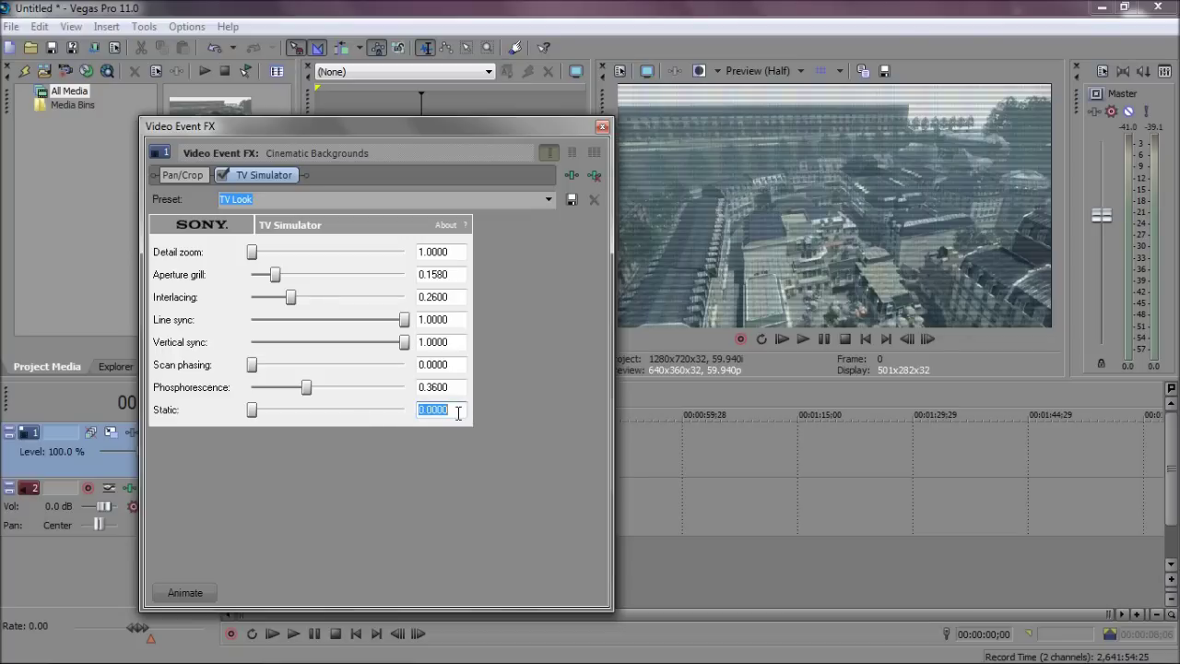
type("0.1")
left_click(423, 390)
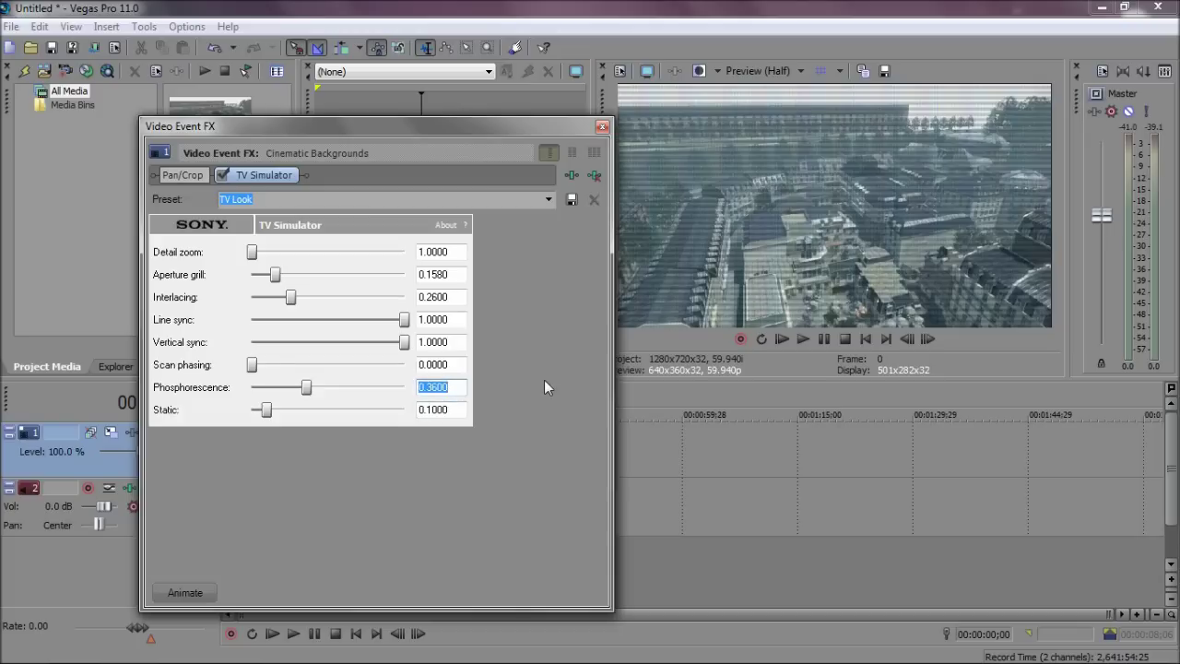
left_click(454, 414)
Close the effect settings, preview the grey static look, then reopen the TV Simulator settings.
left_click(602, 126)
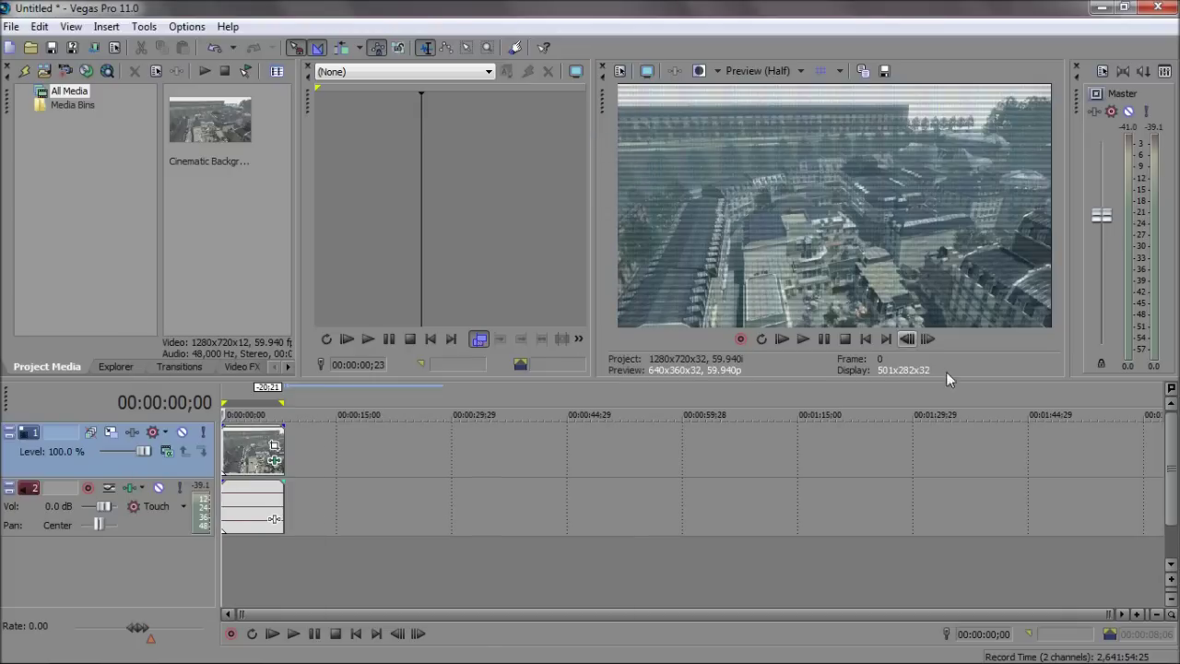
left_click(802, 338)
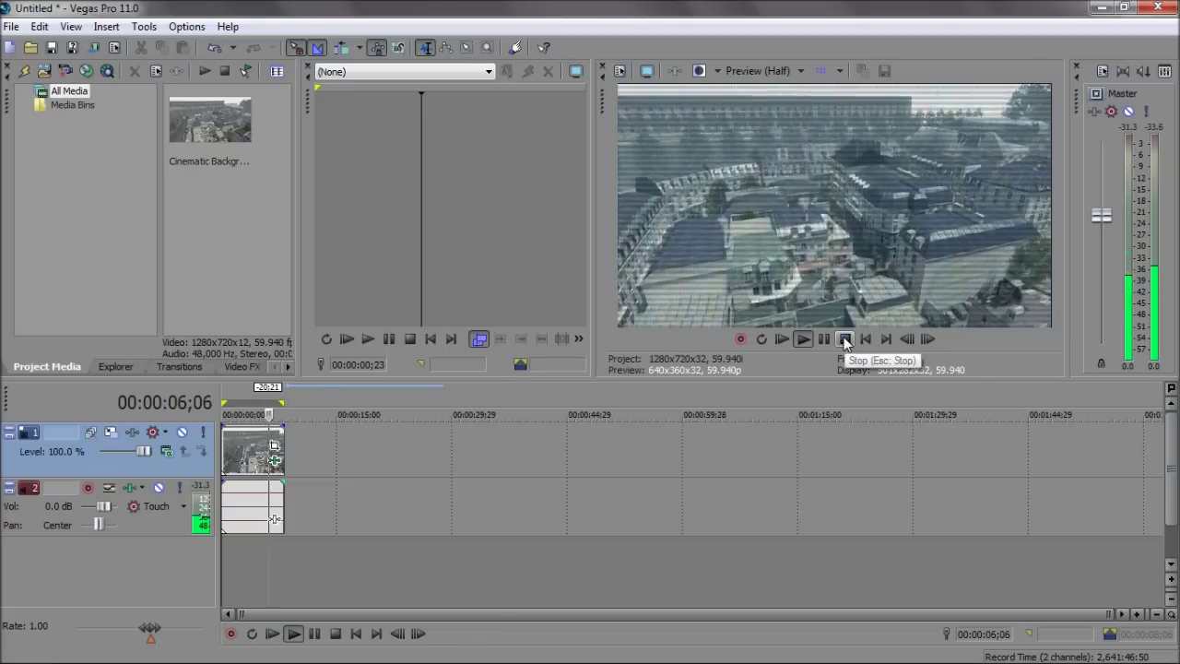
left_click(845, 339)
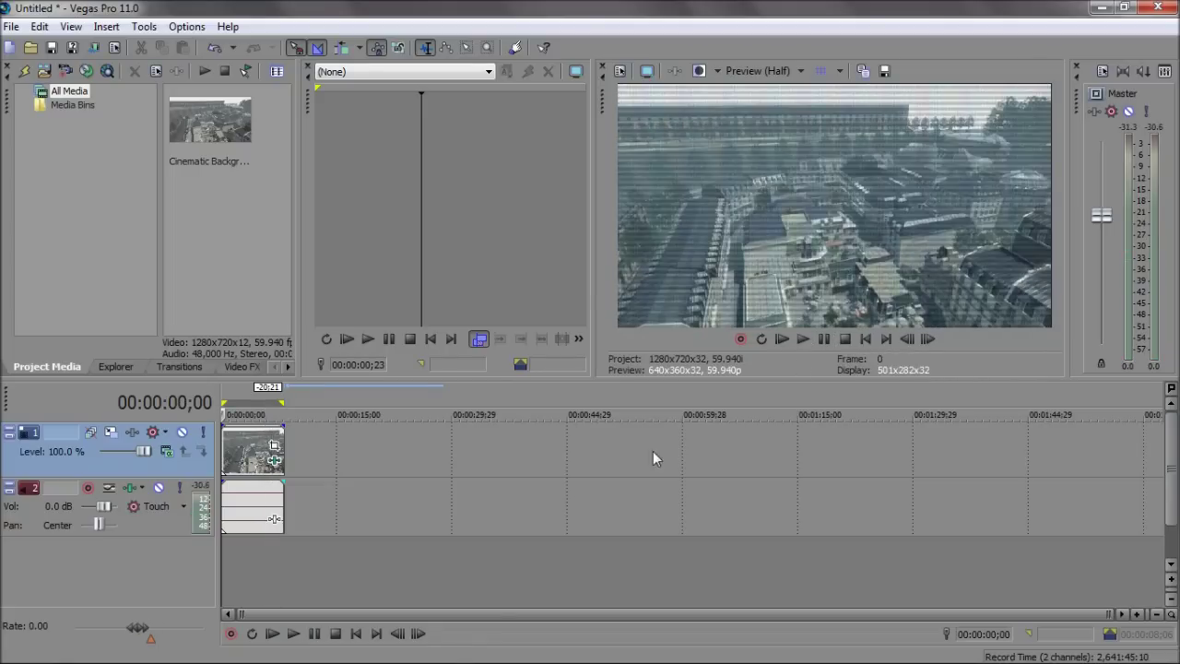
left_click(275, 459)
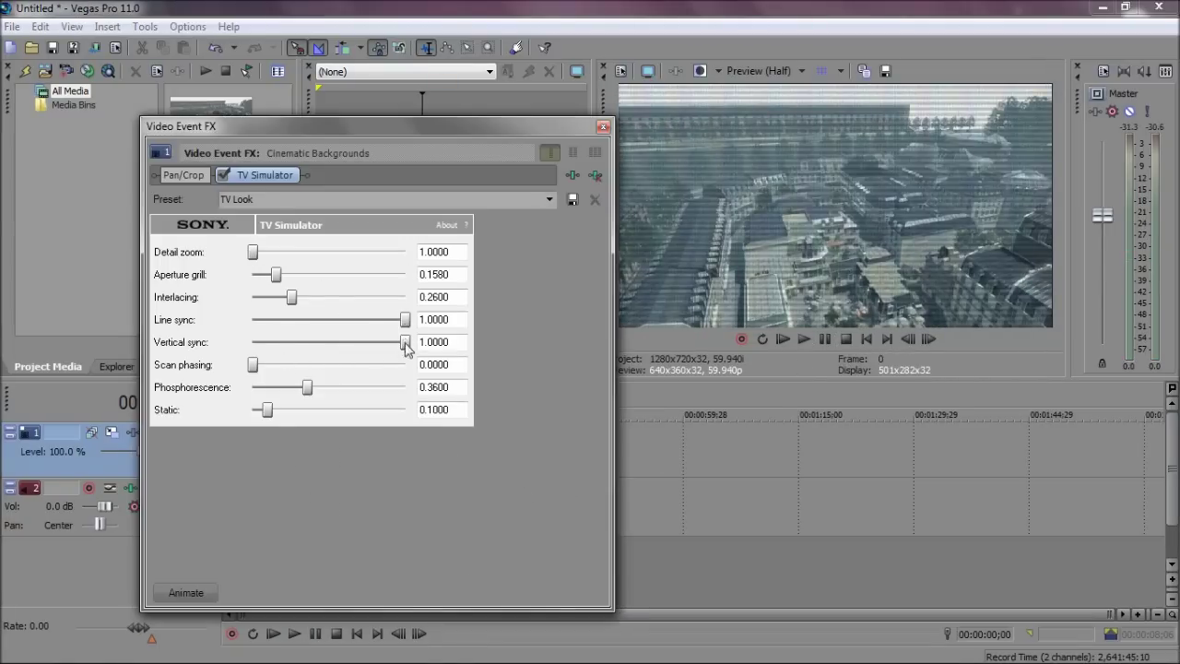
Test lower Vertical sync values while previewing playback, ending at 1.0000.
left_click_drag(406, 342, 392, 342)
left_click(804, 340)
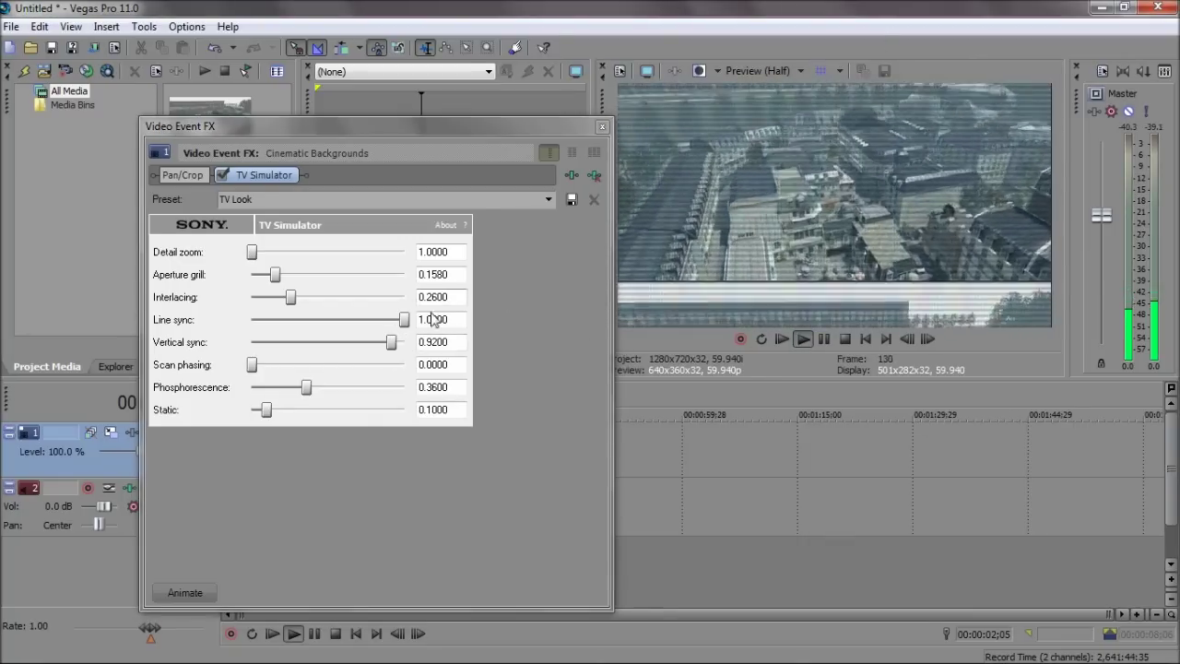
mouse_move(392, 342)
left_mouse_down()
mouse_move(287, 351)
mouse_move(406, 342)
mouse_move(399, 322)
mouse_move(252, 320)
mouse_move(410, 323)
left_mouse_up()
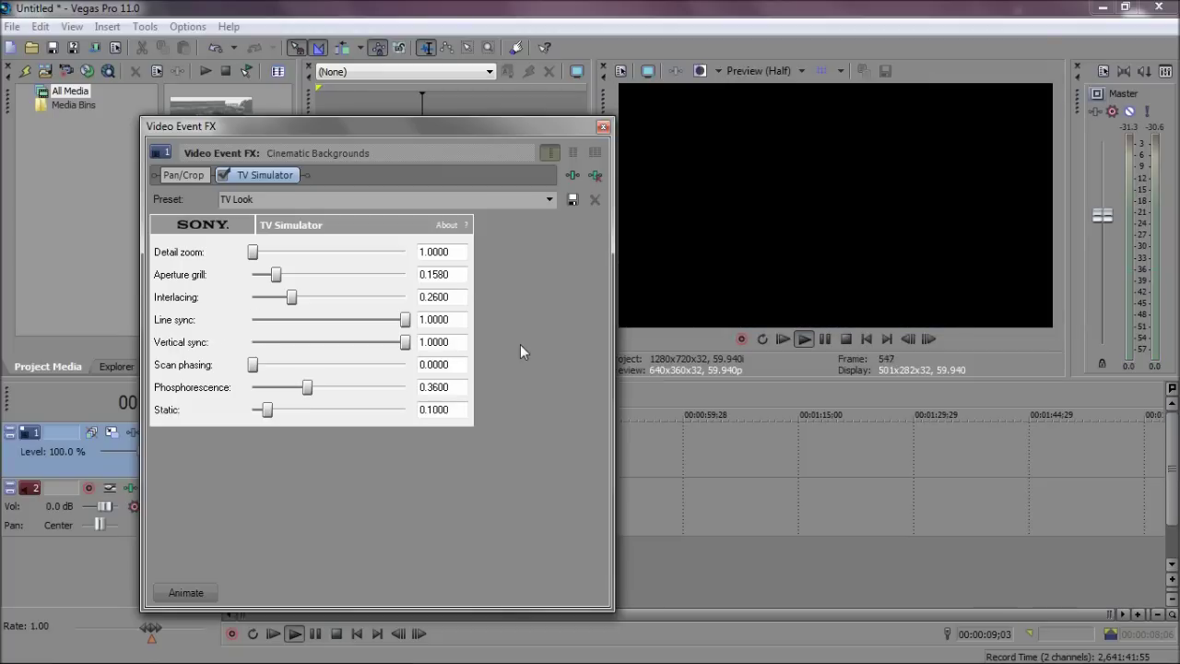
left_click(867, 340)
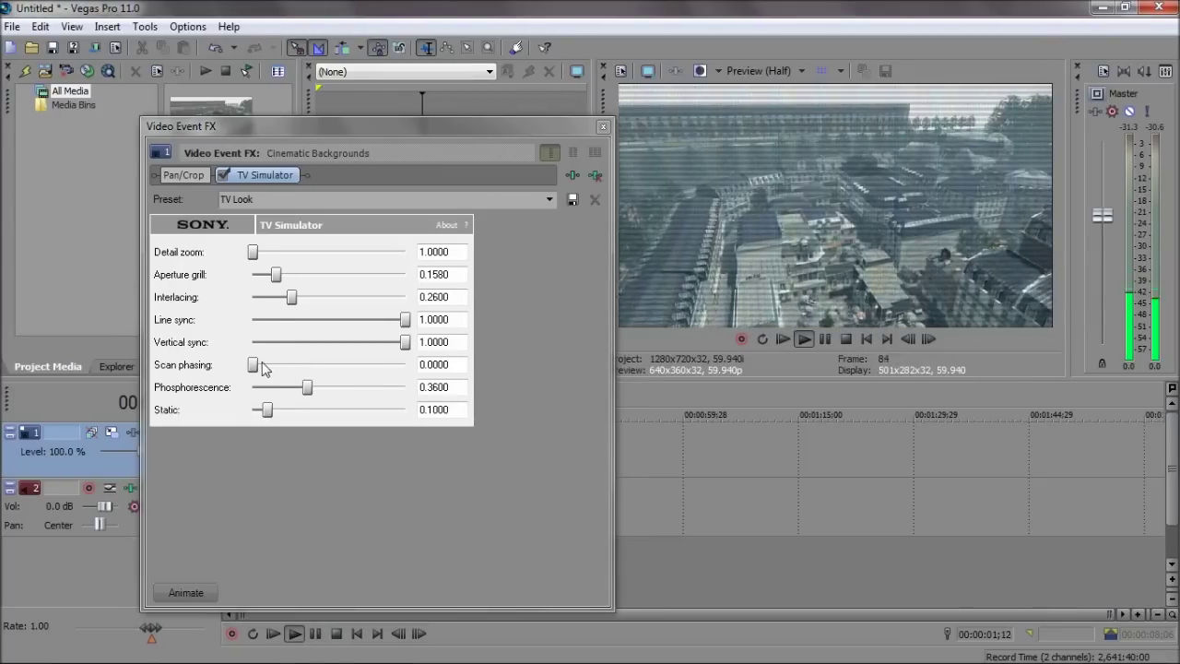
Test a higher Scan phasing, reset it to 0, and close the effect settings.
left_click_drag(255, 365, 376, 374)
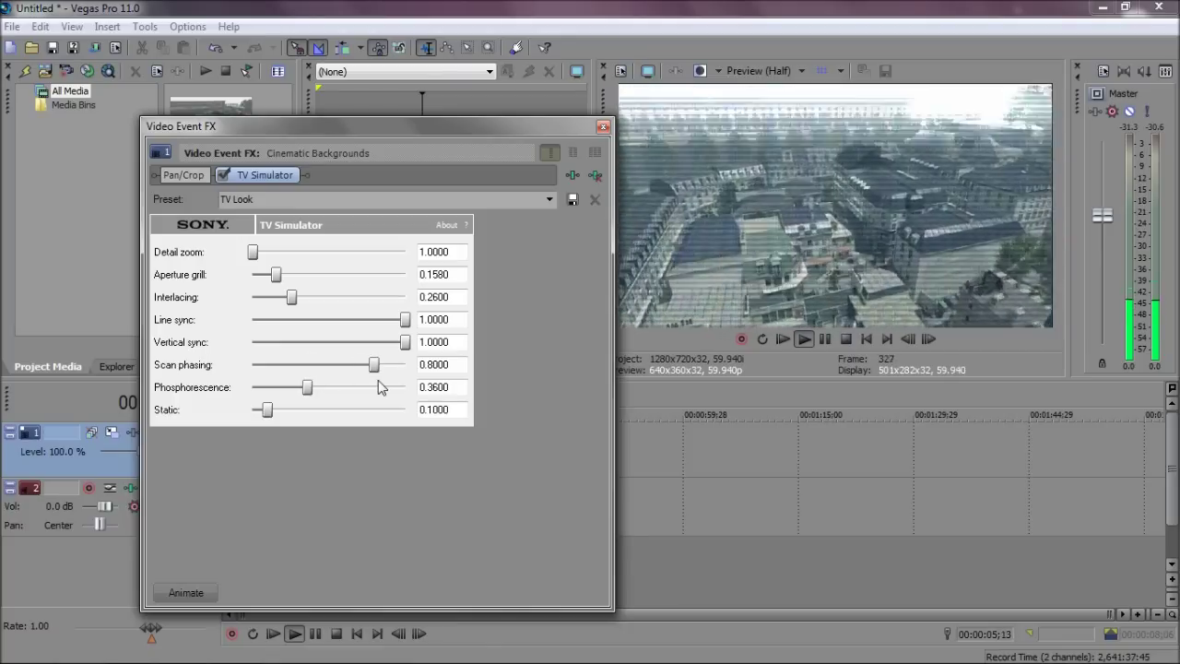
double_click(374, 365)
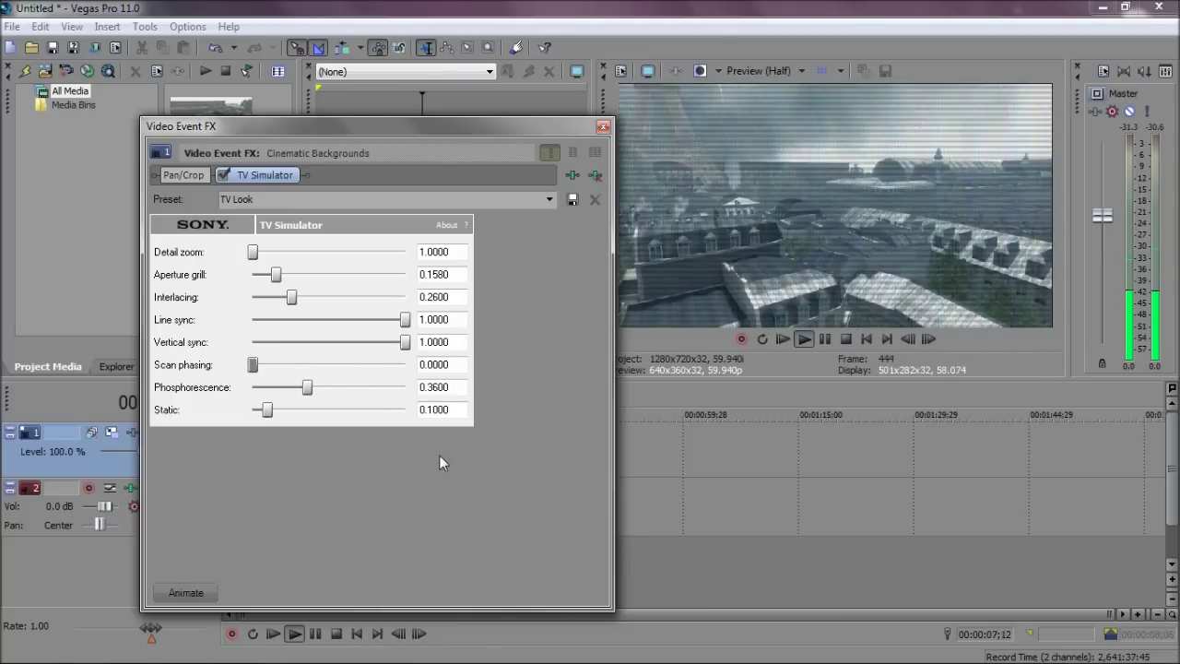
left_click(604, 127)
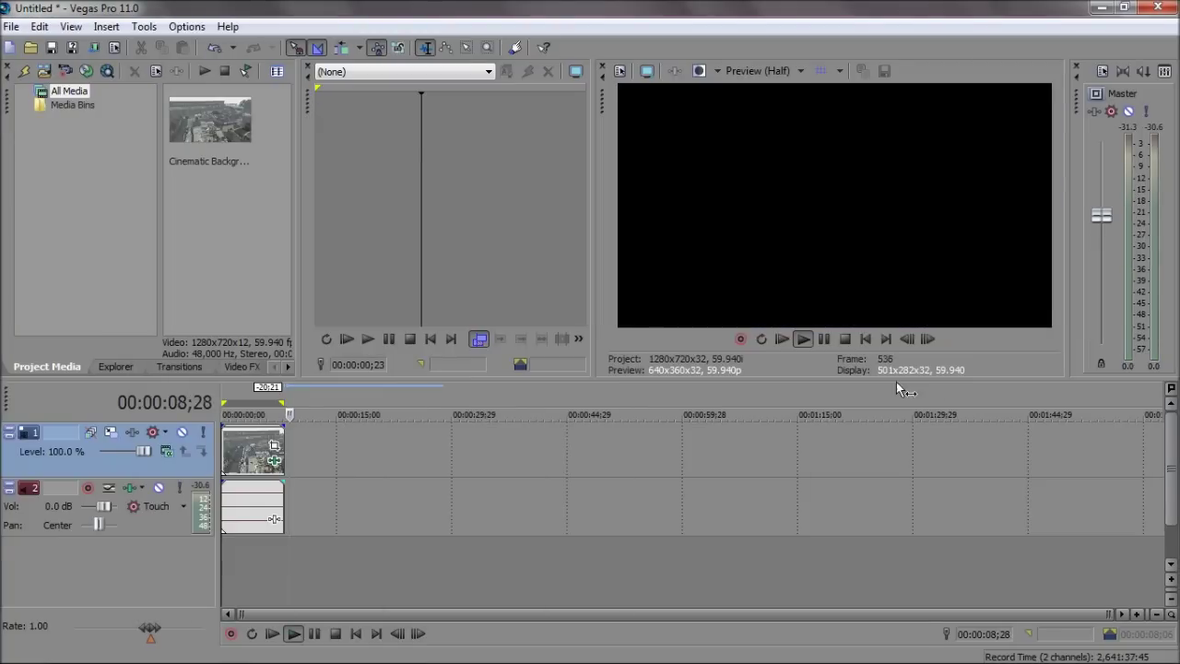
left_click(852, 340)
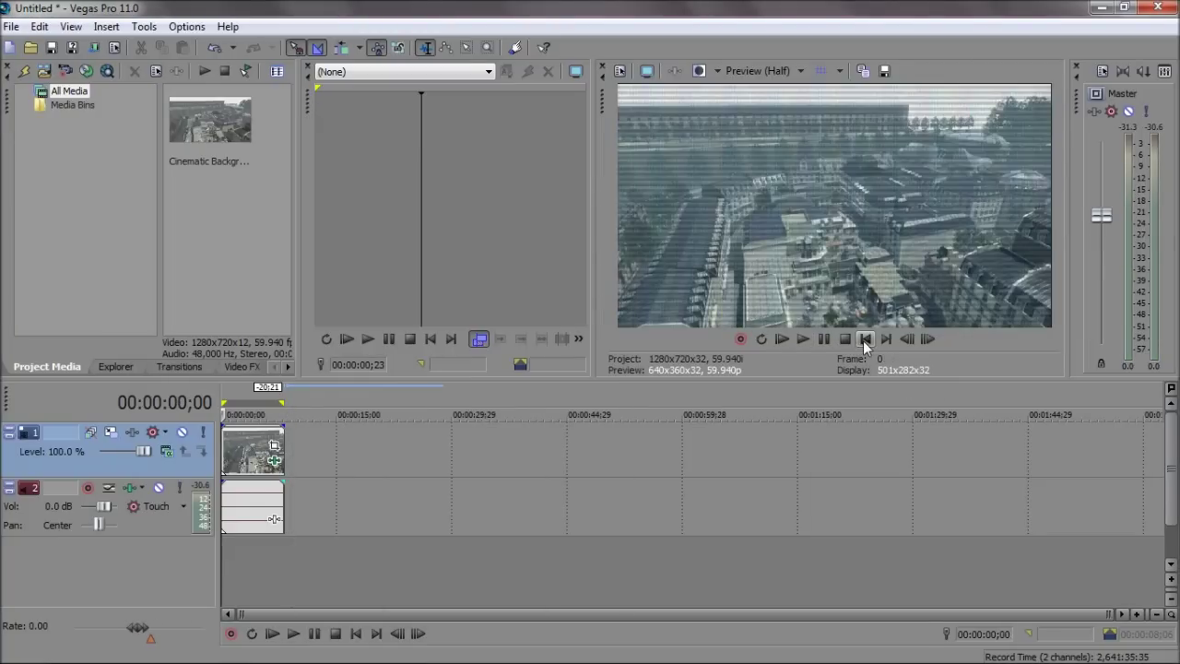